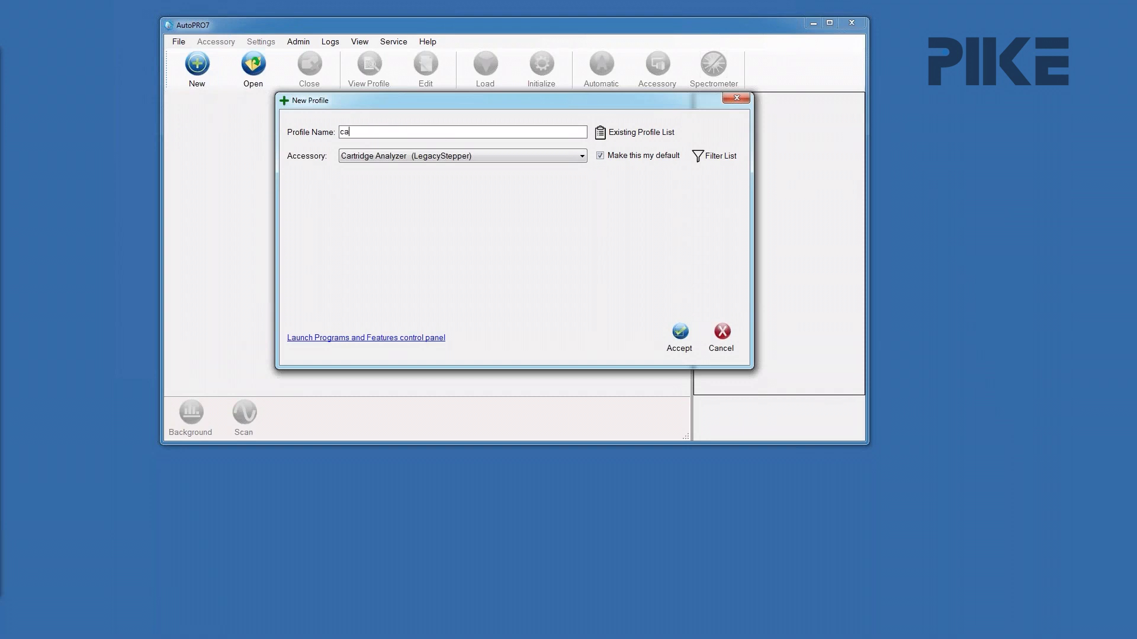
Create the profile cartridge1 for the Cartridge Analyzer (LegacyStepper) accessory and open its point map.
{"action": "type", "text": "rtridge1"}
{"action": "left_click", "coordinate": [681, 334]}
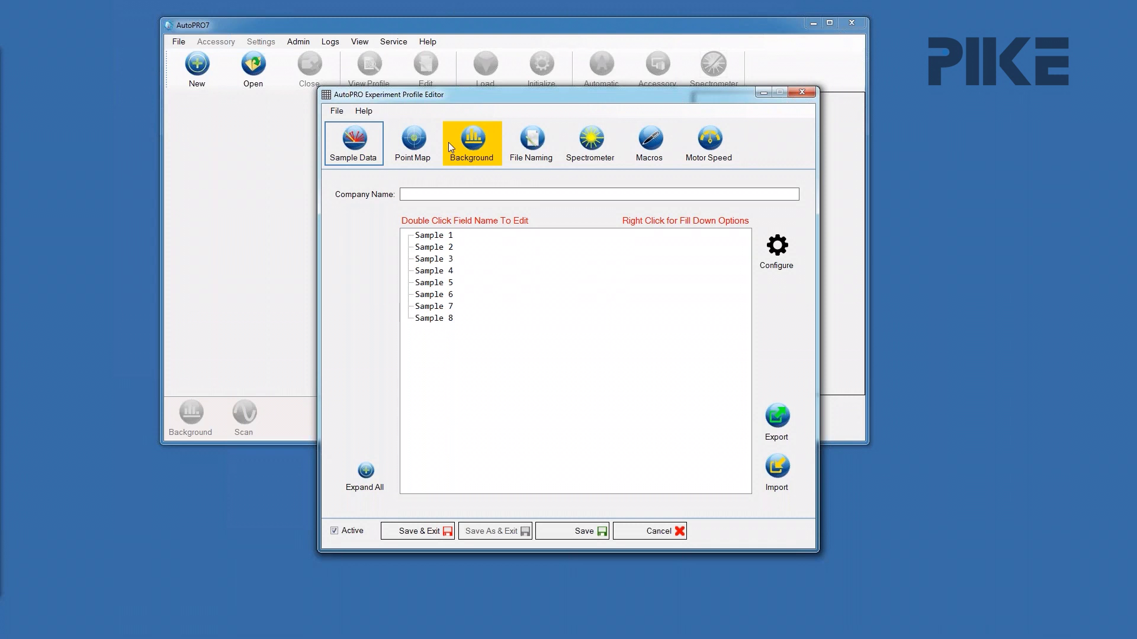
{"action": "left_click", "coordinate": [413, 155]}
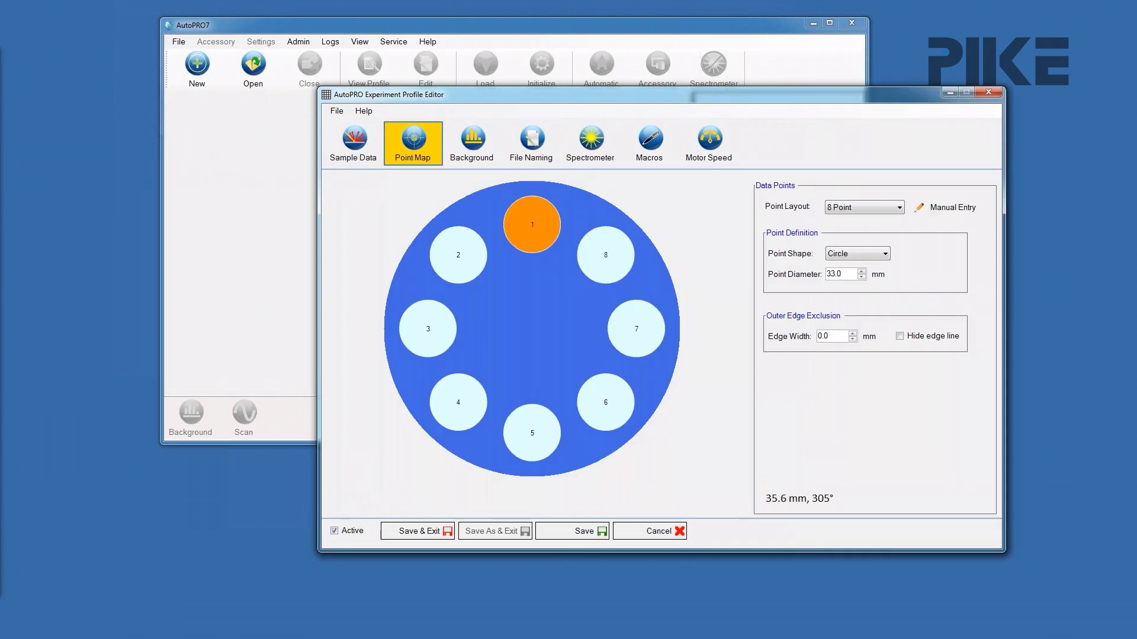
Check the available point layouts, keep 8 Point, and set the point diameter to 7 mm.
{"action": "left_click", "coordinate": [900, 209]}
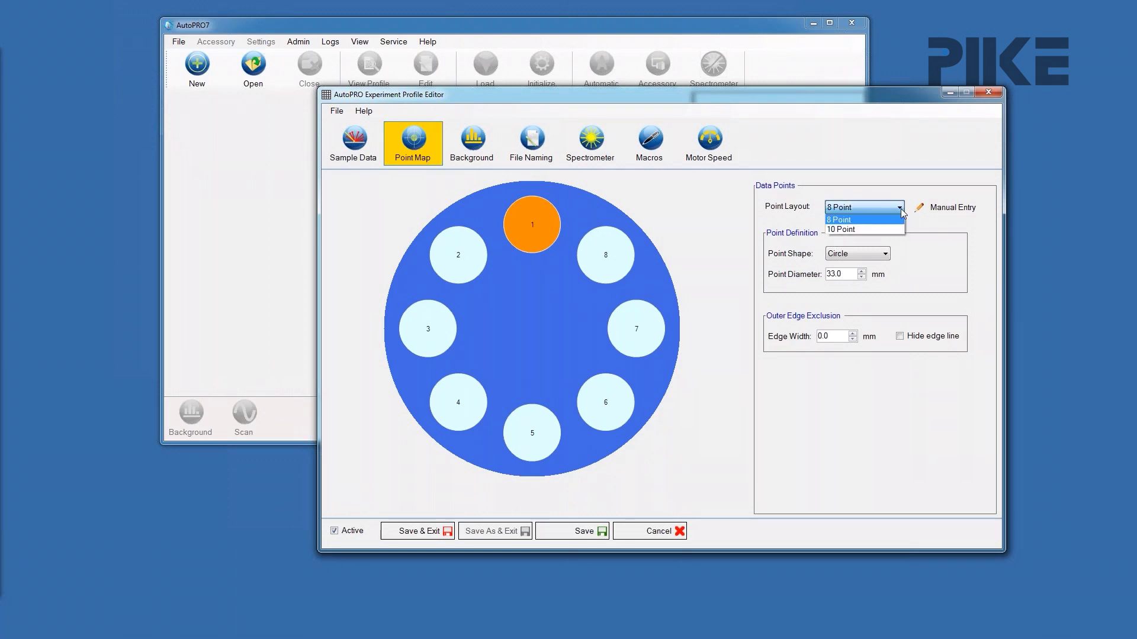
{"action": "key", "text": "Escape"}
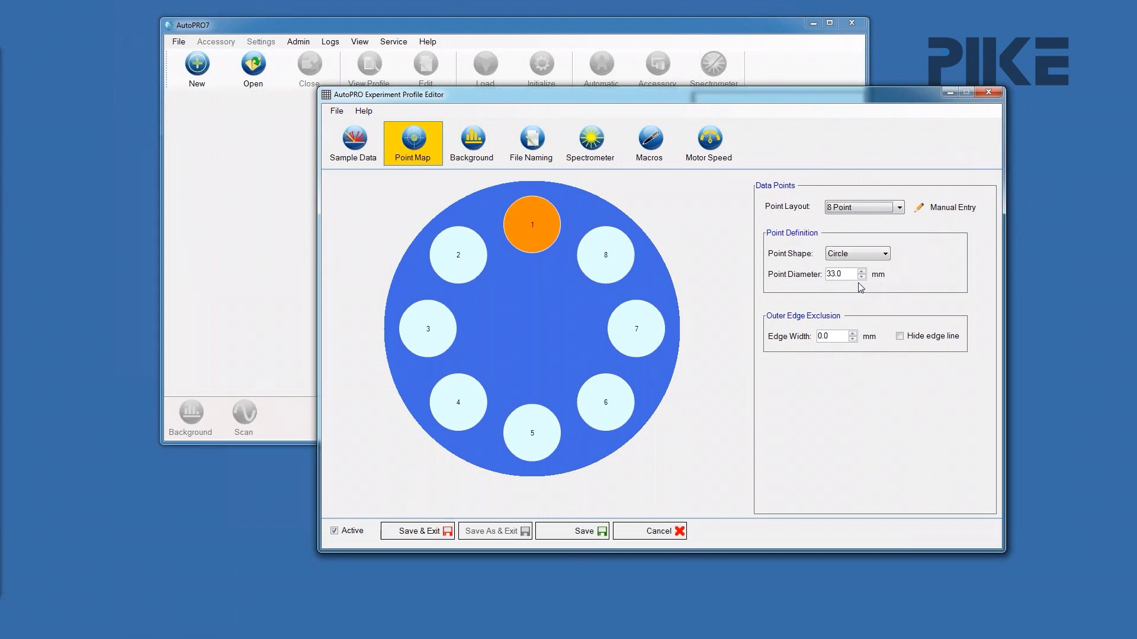
{"action": "left_click_drag", "start_coordinate": [843, 274], "coordinate": [823, 274]}
{"action": "type", "text": "7"}
{"action": "key", "text": "Return"}
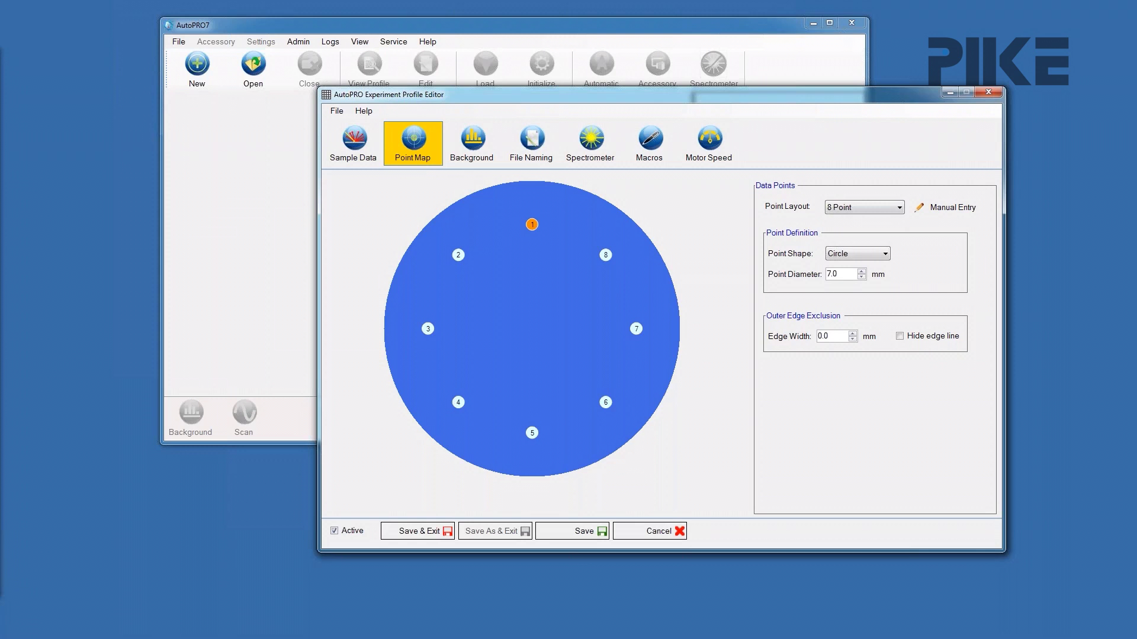
Manually add a ninth point at radius 60.3 mm and angle 5°, without adding the configuration to the Point Layout list.
{"action": "left_click", "coordinate": [934, 211]}
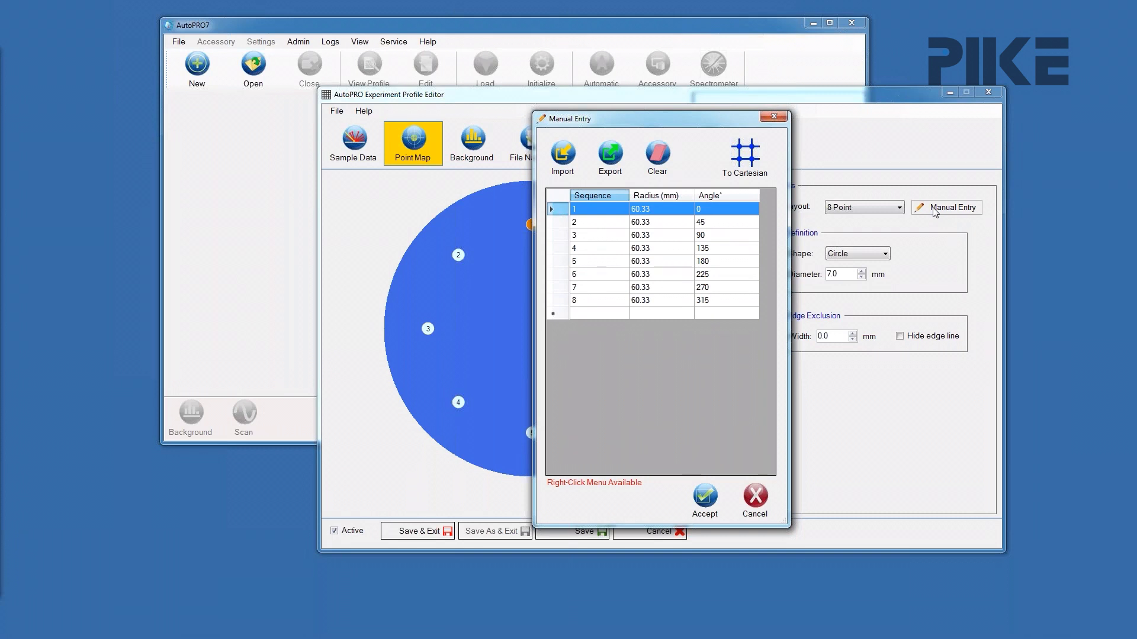
{"action": "left_click", "coordinate": [645, 314]}
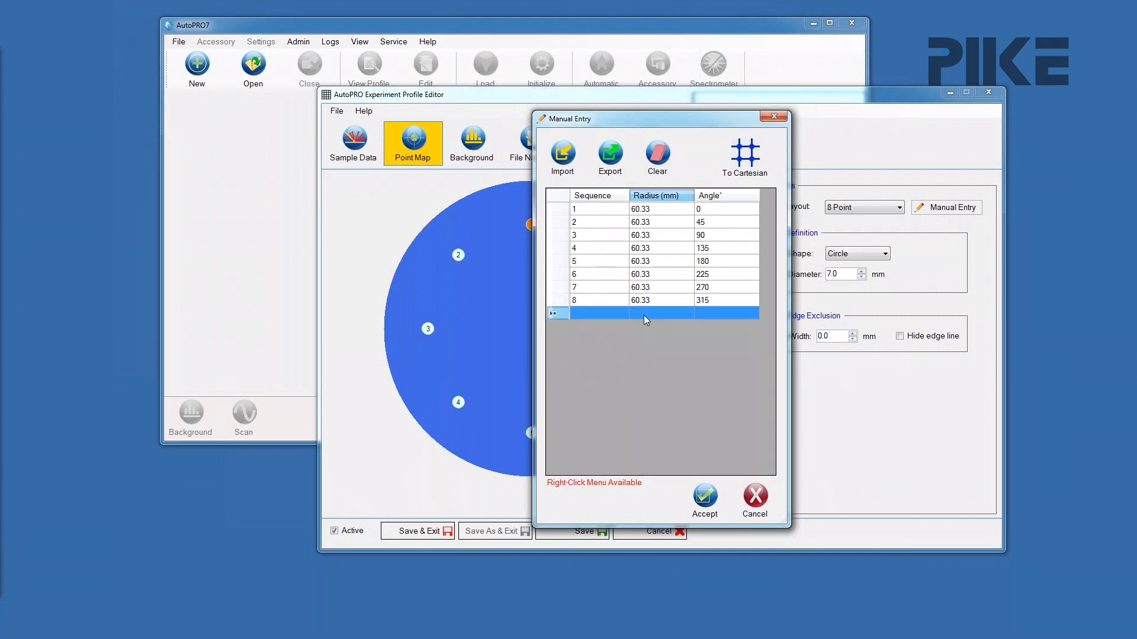
{"action": "type", "text": "60"}
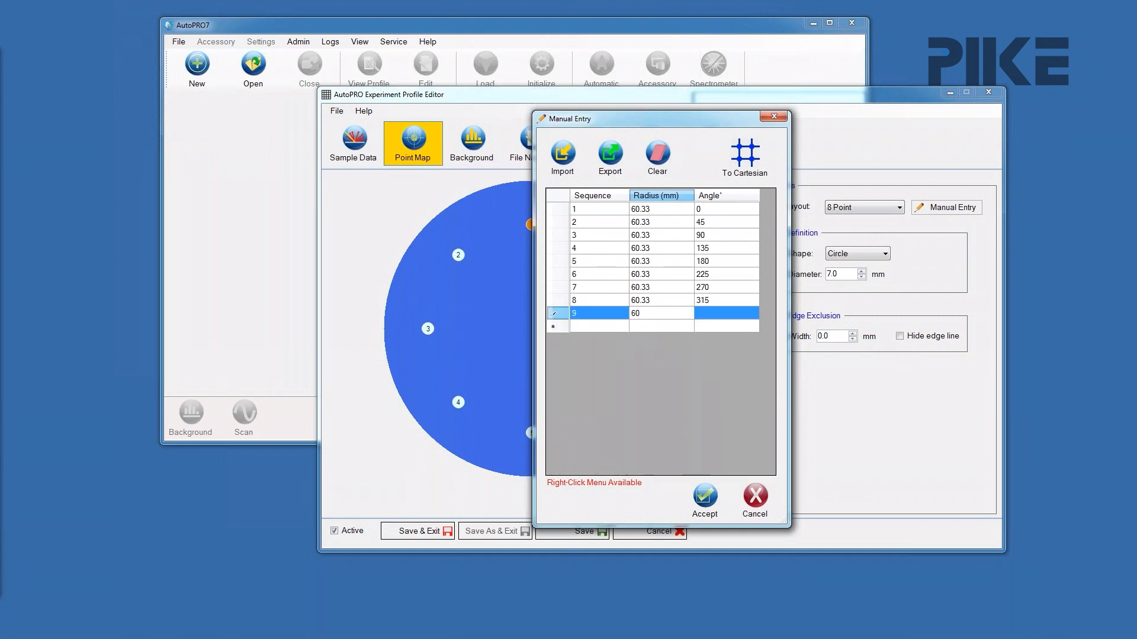
{"action": "type", "text": ".3"}
{"action": "left_click", "coordinate": [708, 313]}
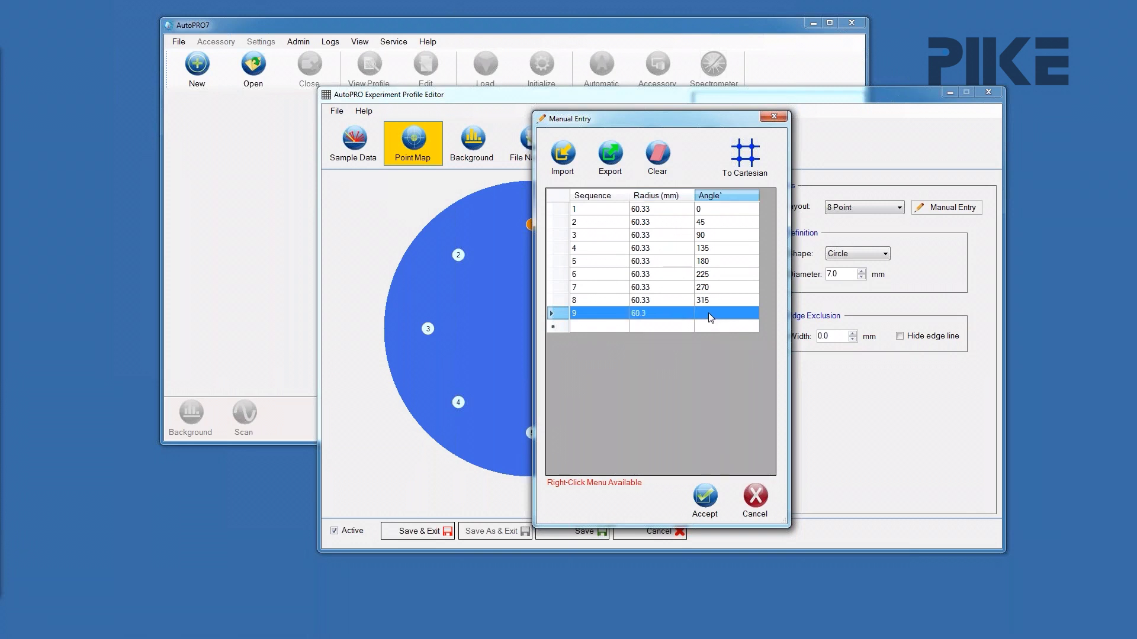
{"action": "type", "text": "5"}
{"action": "left_click", "coordinate": [705, 497]}
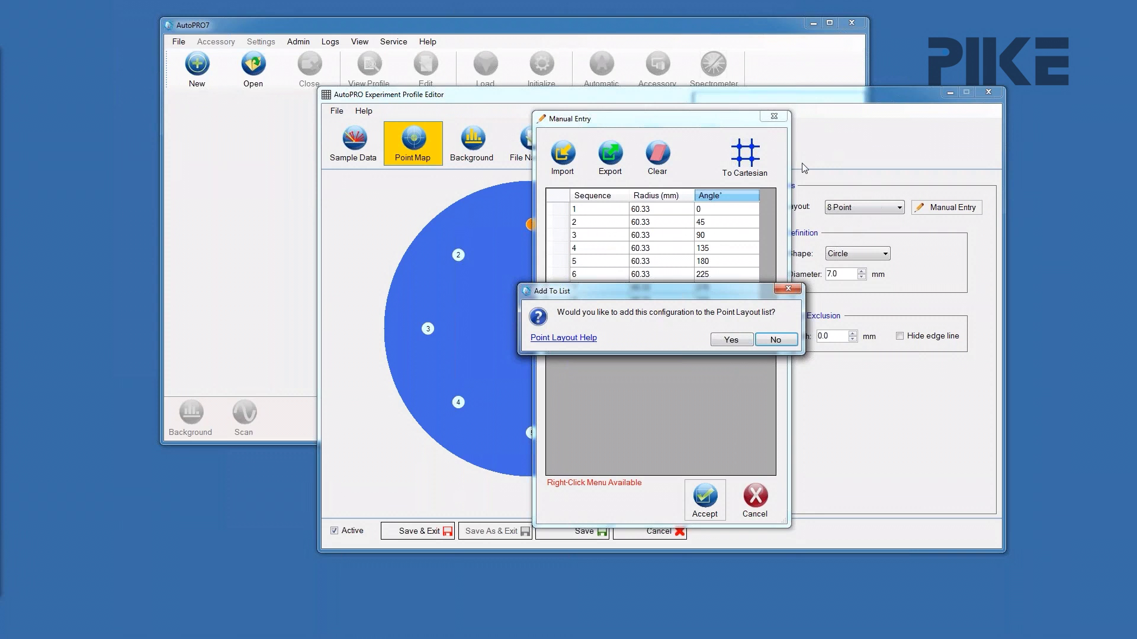
{"action": "left_click", "coordinate": [775, 339]}
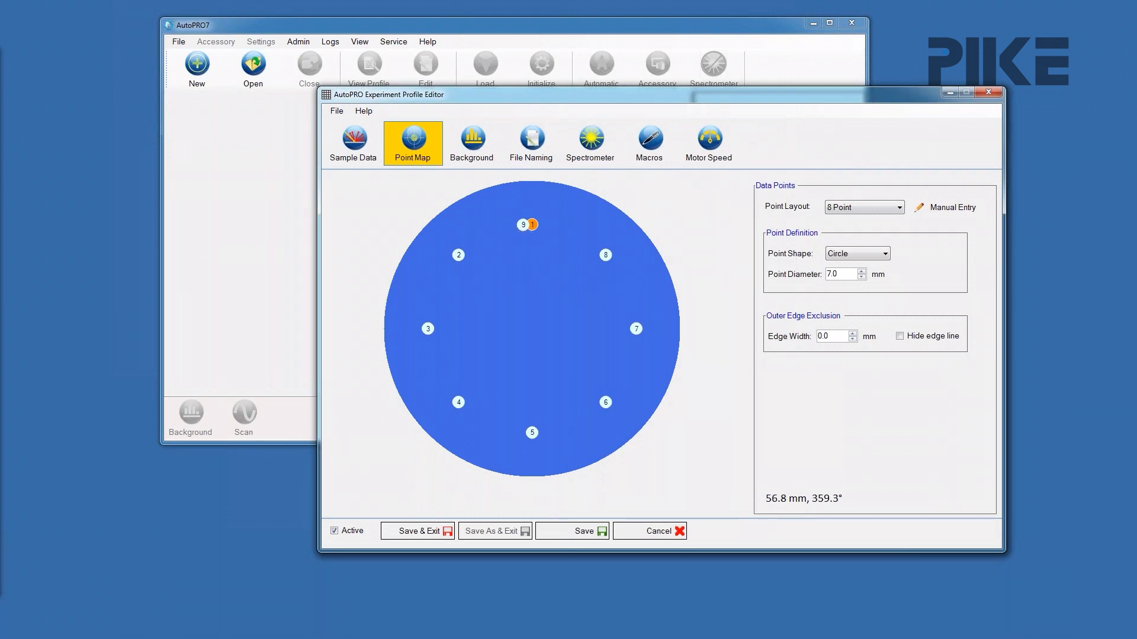
Reset the point map to the 8 Point layout and set the point diameter to 7 mm.
{"action": "left_click", "coordinate": [888, 208]}
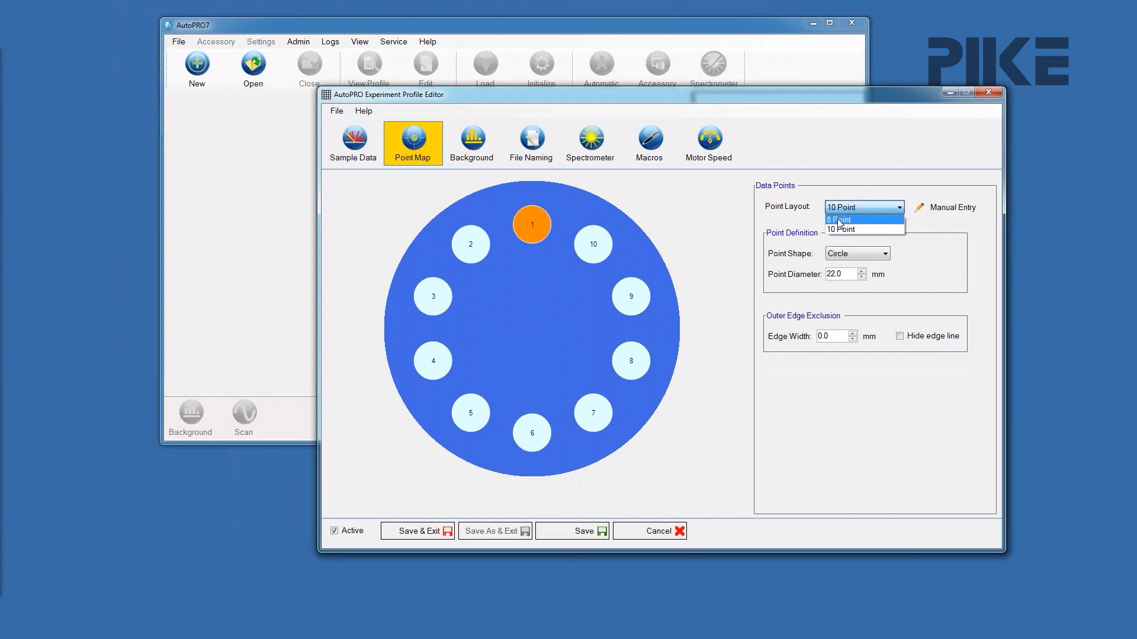
{"action": "left_click", "coordinate": [837, 220]}
{"action": "left_click_drag", "start_coordinate": [846, 275], "coordinate": [820, 278]}
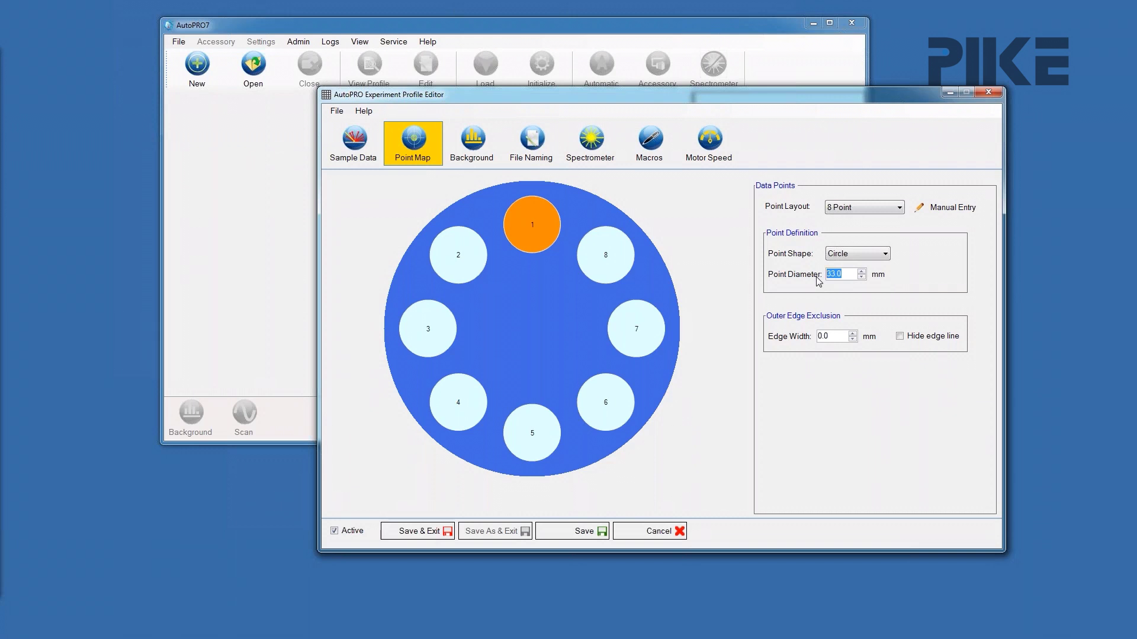
{"action": "type", "text": "7"}
{"action": "key", "text": "Return"}
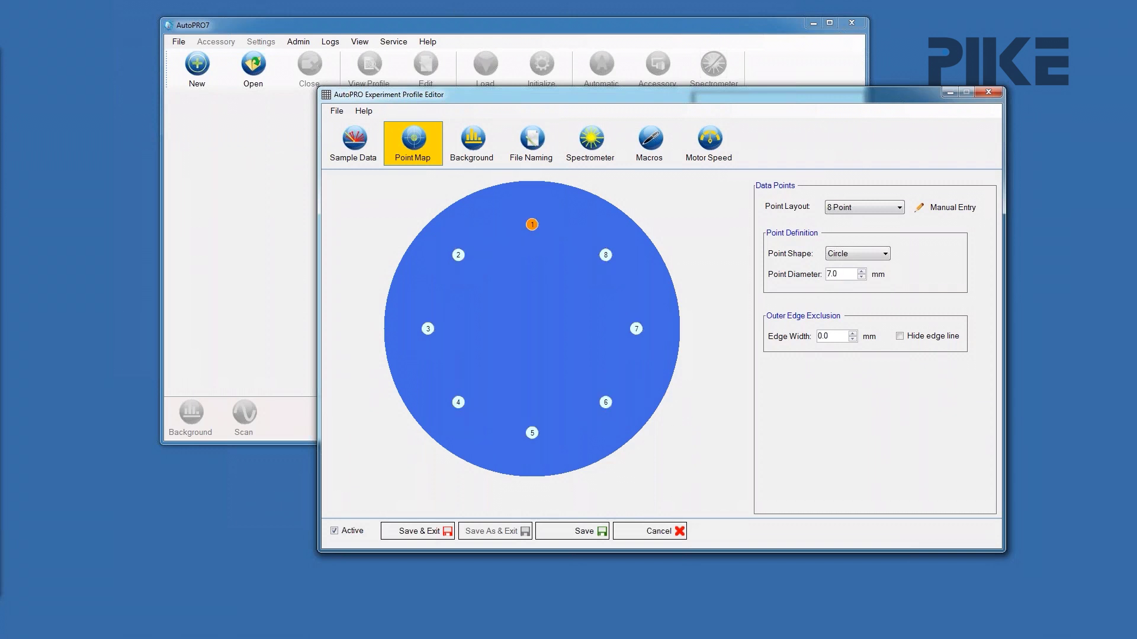
Export the point positions with a comma delimiter to the Temp folder as cartridgeexp.
{"action": "left_click", "coordinate": [939, 206]}
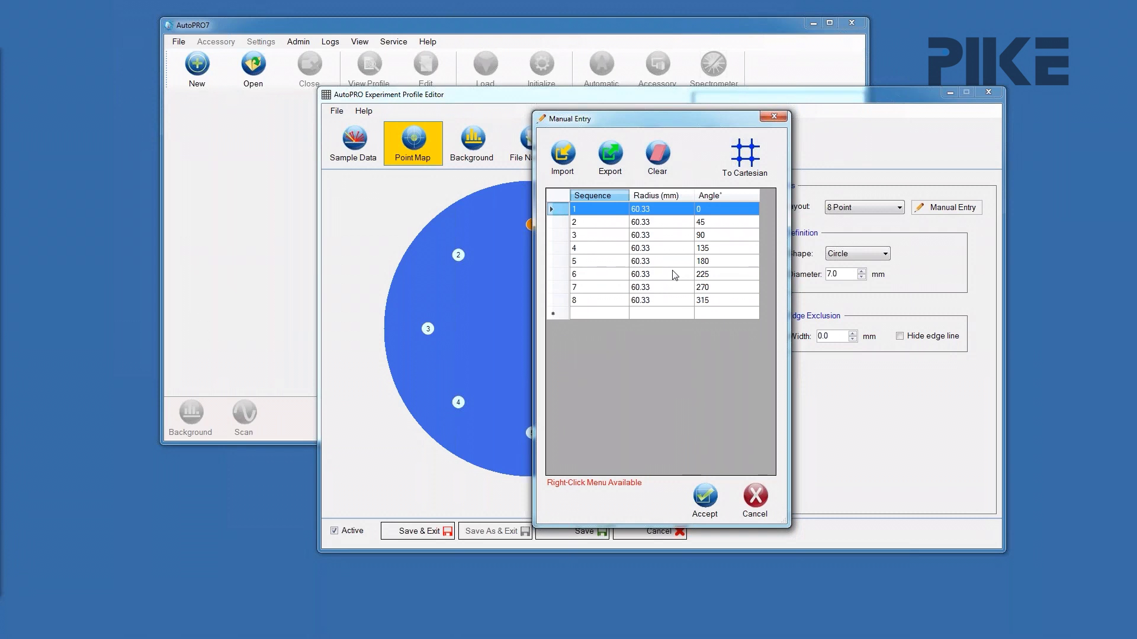
{"action": "left_click", "coordinate": [612, 164]}
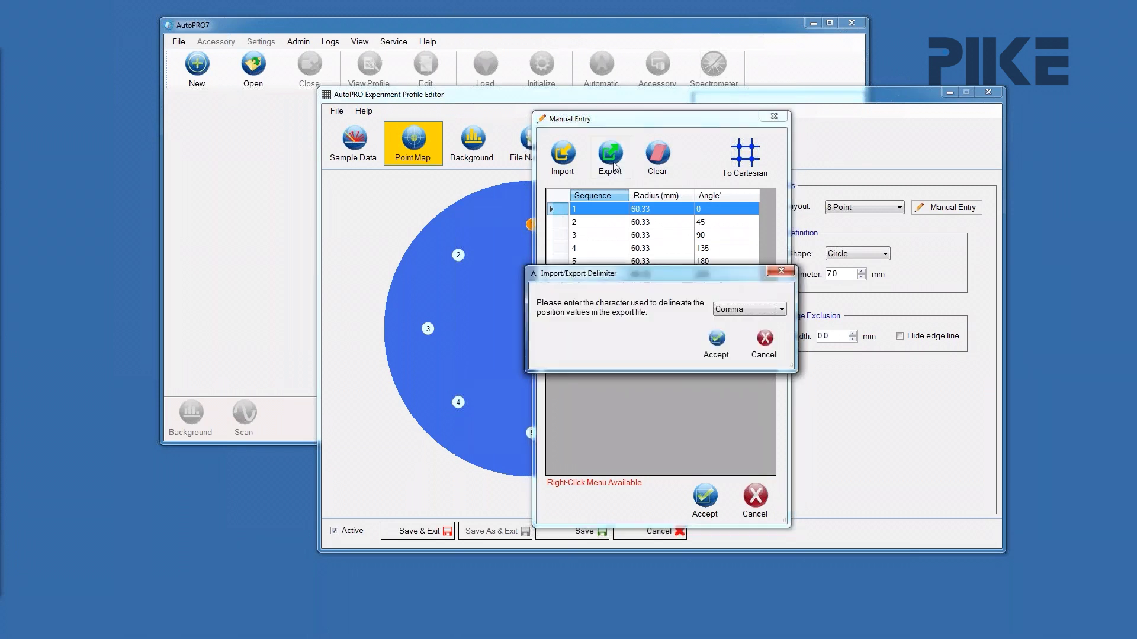
{"action": "left_click", "coordinate": [717, 340]}
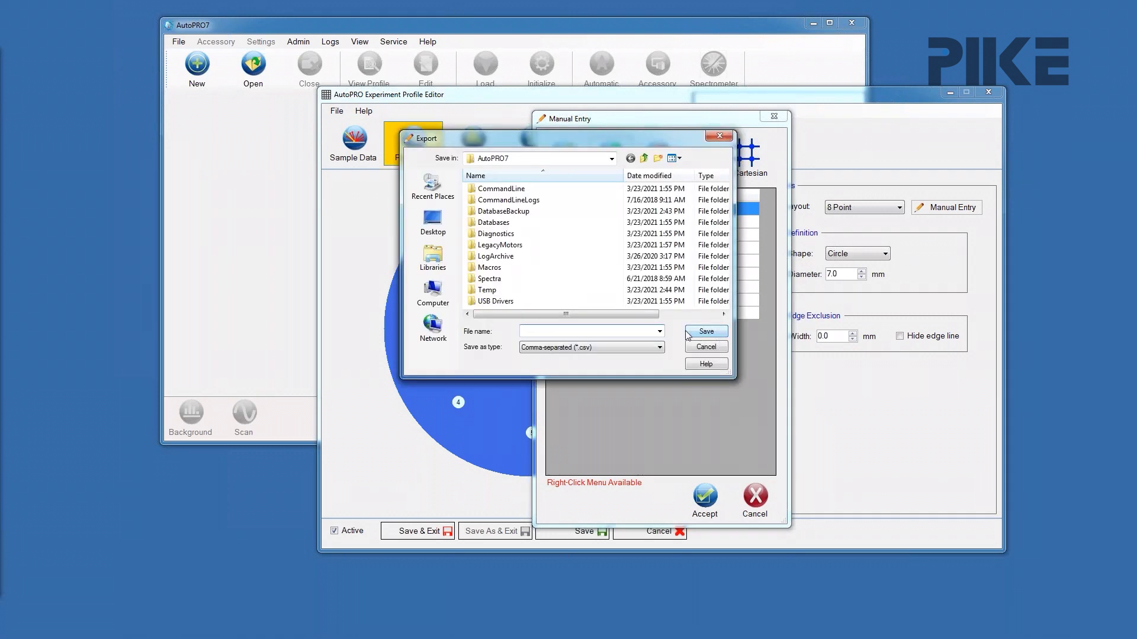
{"action": "left_click", "coordinate": [494, 291]}
{"action": "double_click", "coordinate": [494, 291]}
{"action": "type", "text": "cartridgeexp"}
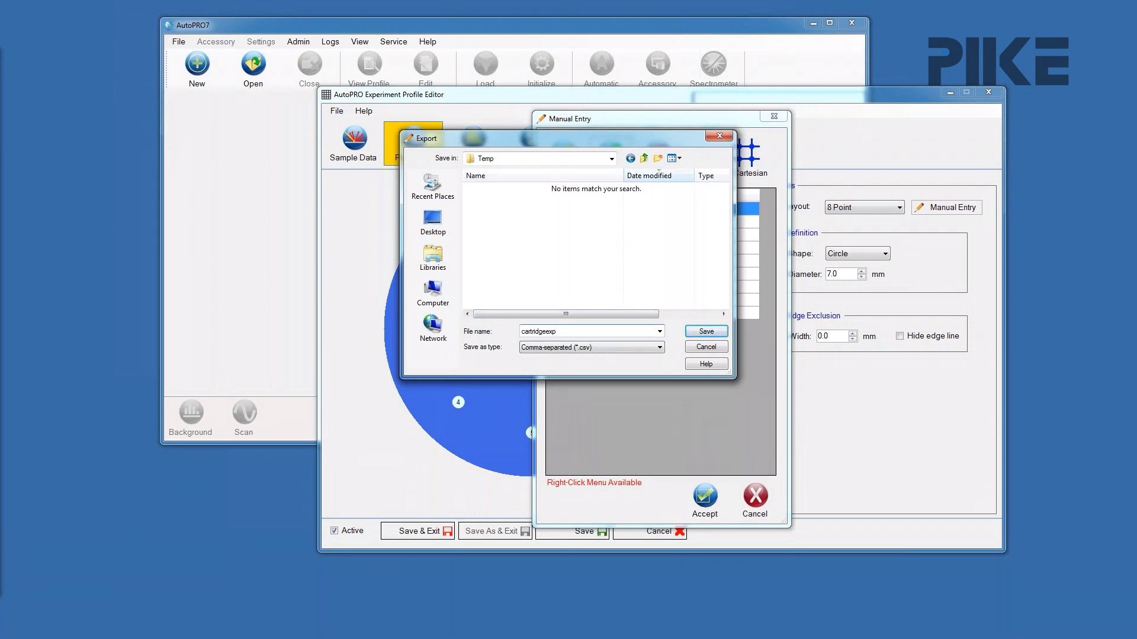
{"action": "left_click", "coordinate": [704, 335]}
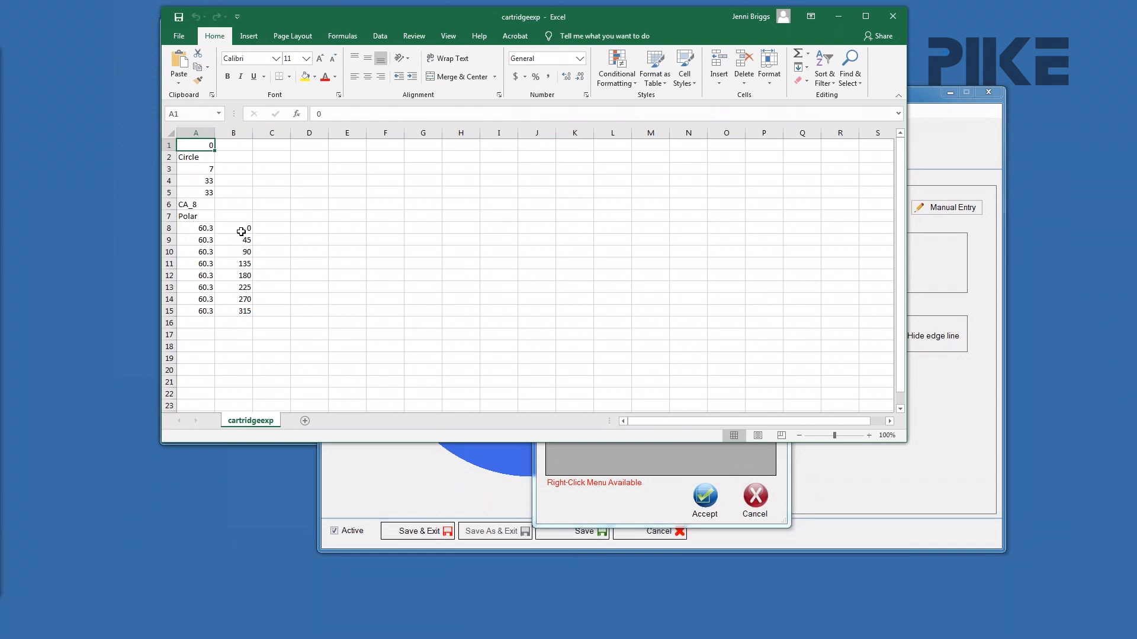
In the cartridgeexp file in Excel, insert two blank rows below row 8, the first point's row.
{"action": "right_click", "coordinate": [166, 239]}
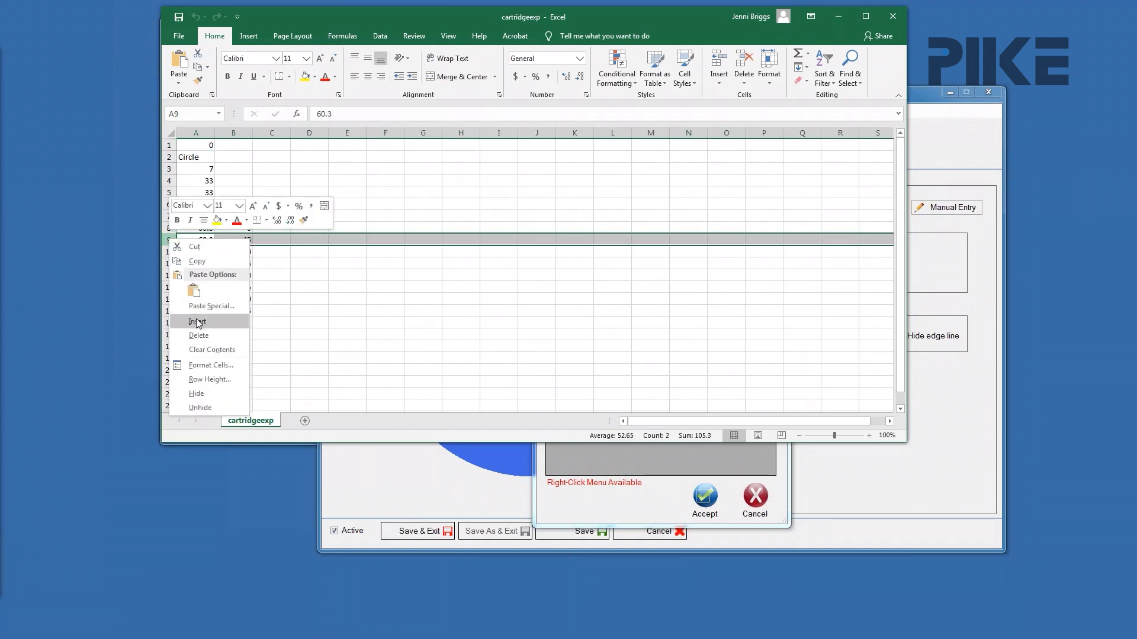
{"action": "left_click", "coordinate": [197, 321]}
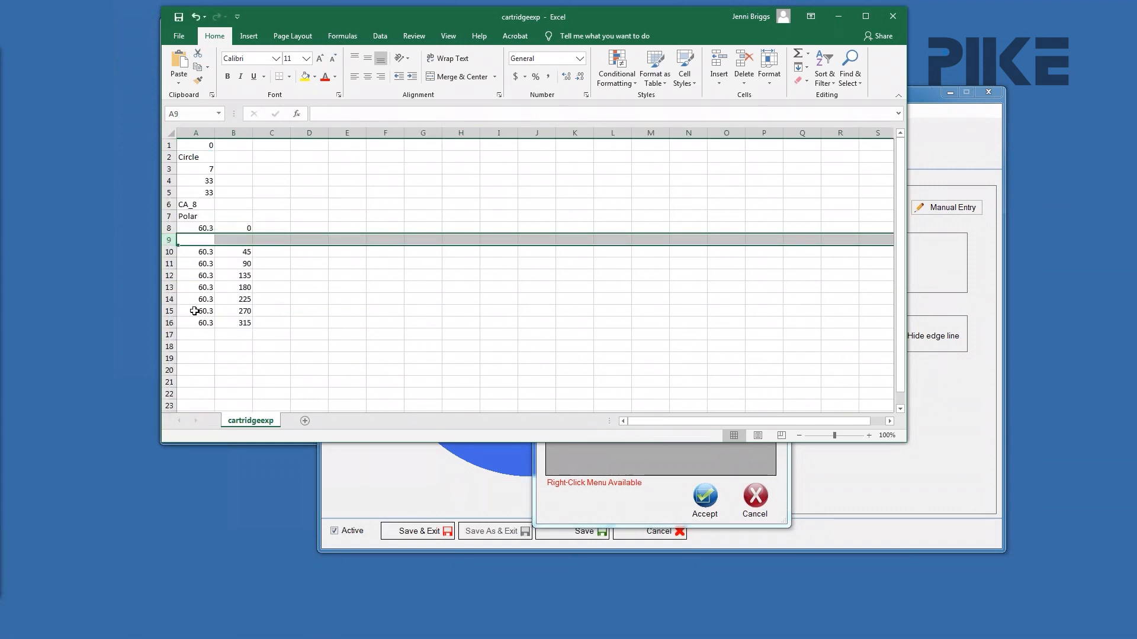
{"action": "right_click", "coordinate": [168, 240]}
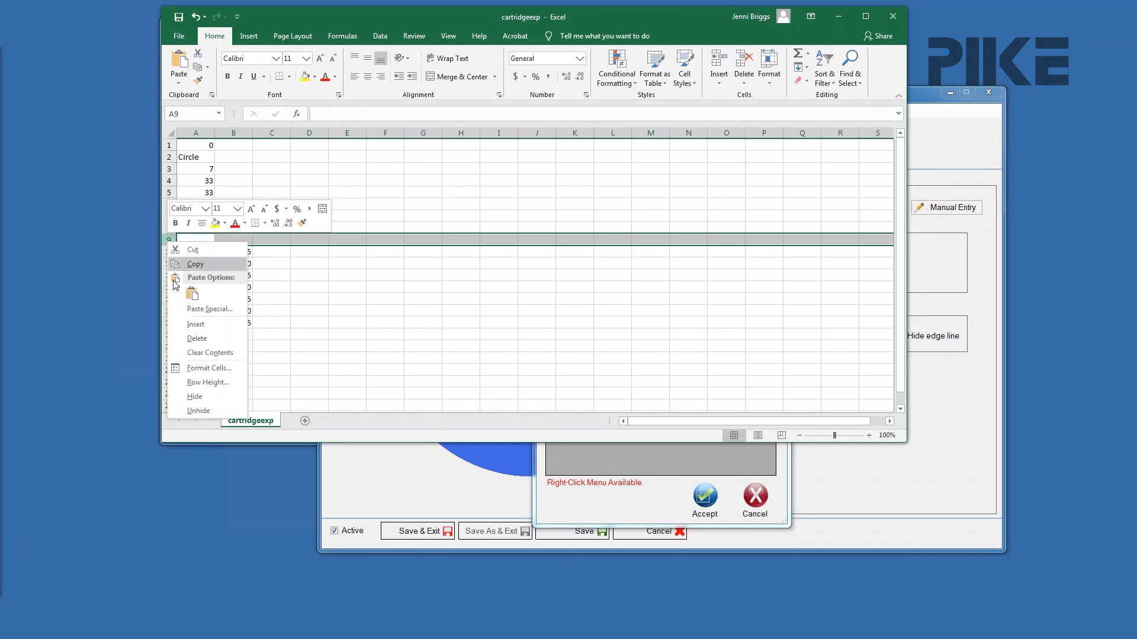
{"action": "left_click", "coordinate": [201, 322]}
Enter radius 60.3 in A9 and A10, with angles 5 in B9 and 355 in B10.
{"action": "left_click", "coordinate": [186, 243]}
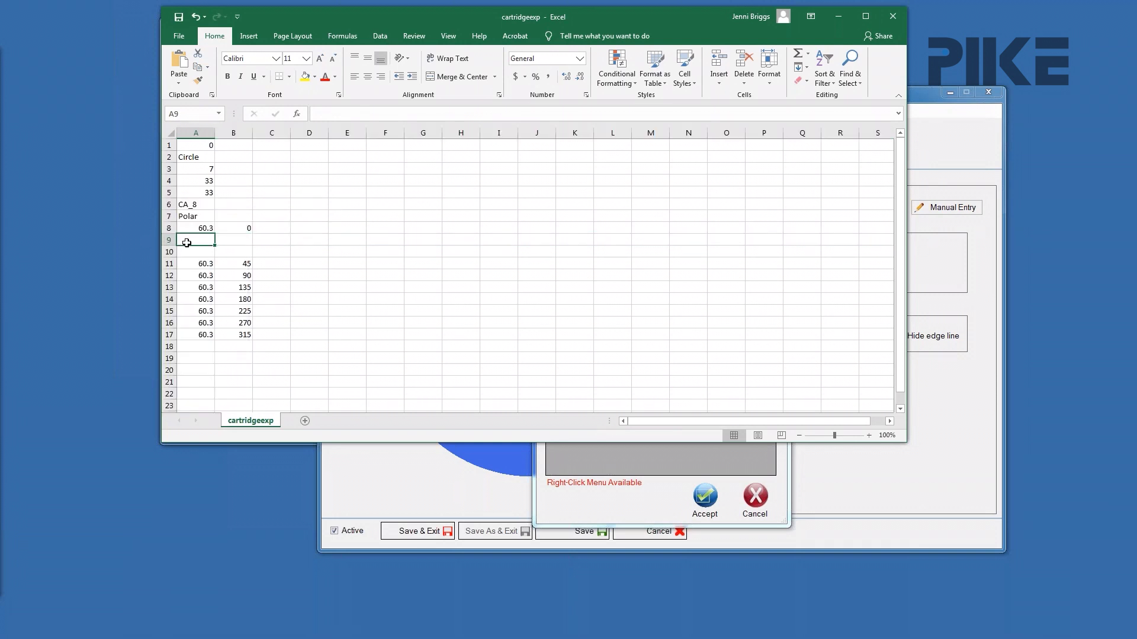
{"action": "type", "text": "60.3"}
{"action": "key", "text": "Return"}
{"action": "type", "text": "60.3"}
{"action": "left_click", "coordinate": [233, 240]}
{"action": "type", "text": "5"}
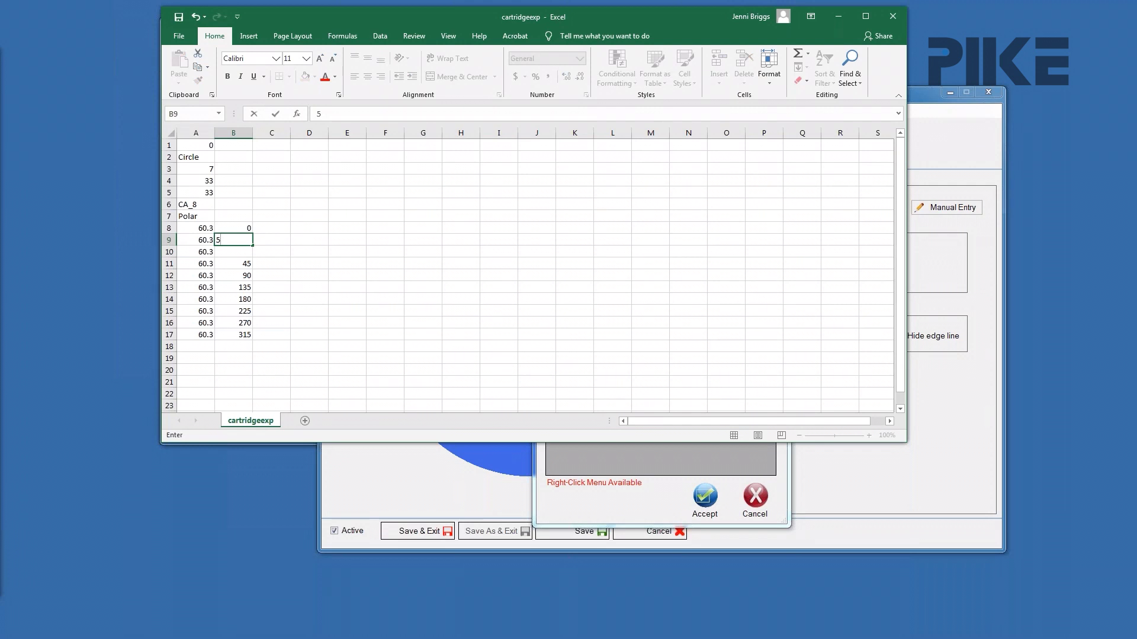
{"action": "key", "text": "Return"}
{"action": "type", "text": "355"}
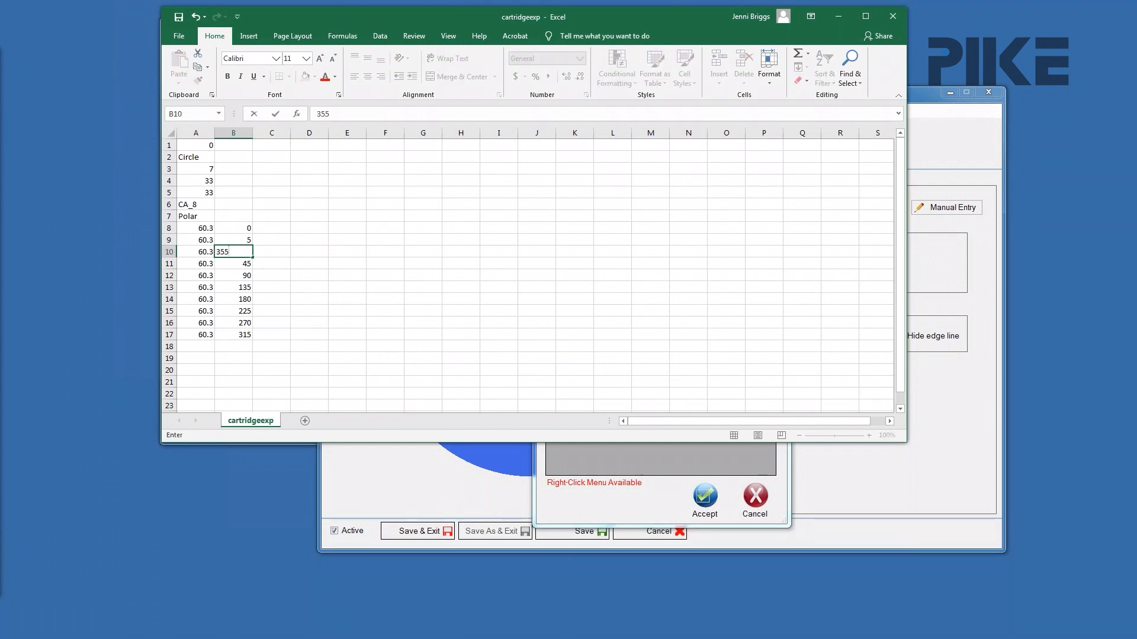
{"action": "key", "text": "Return"}
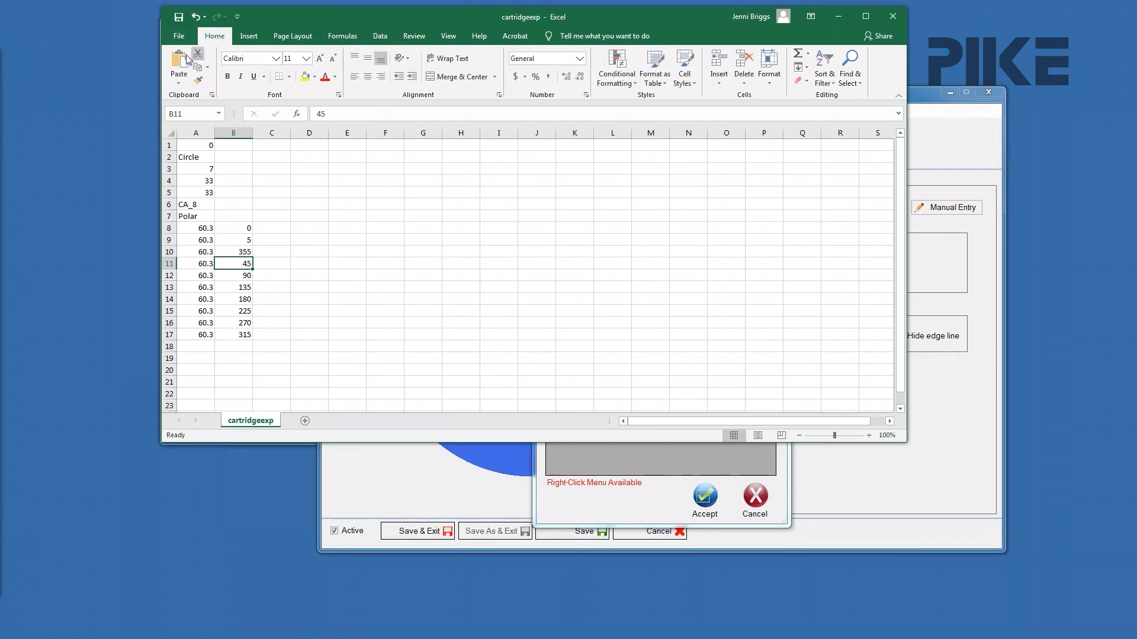
Save the edited sheet in the Temp folder as cartridgeimp, keeping the CSV format, and close Excel.
{"action": "left_click", "coordinate": [179, 36]}
{"action": "left_click", "coordinate": [199, 194]}
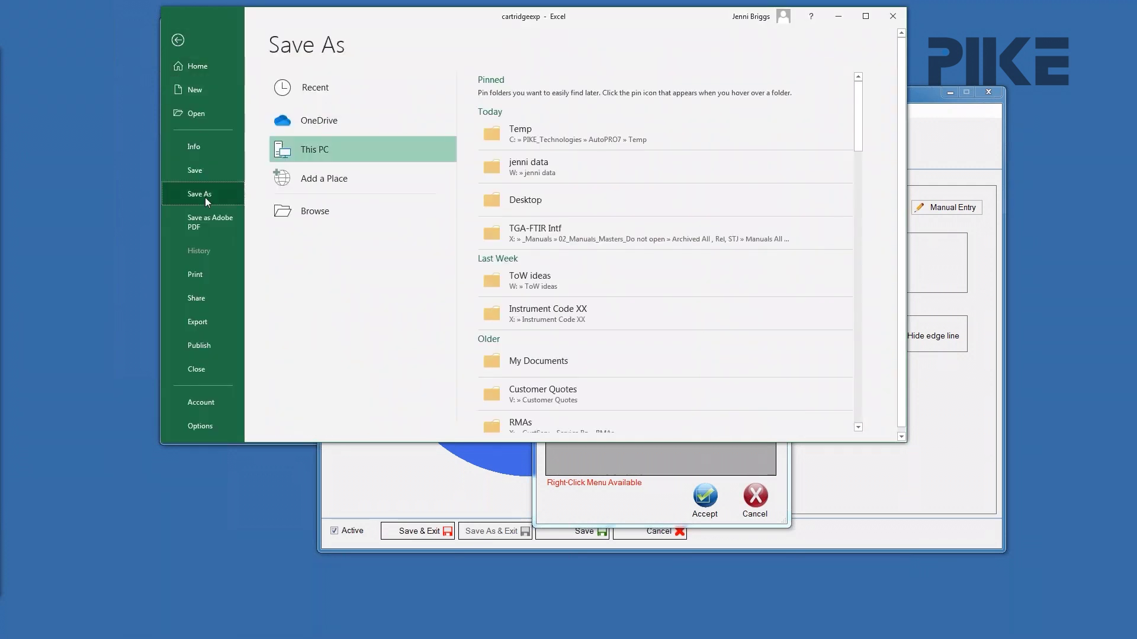
{"action": "left_click", "coordinate": [533, 127]}
{"action": "left_click_drag", "start_coordinate": [271, 235], "coordinate": [293, 233]}
{"action": "type", "text": "idgeexp"}
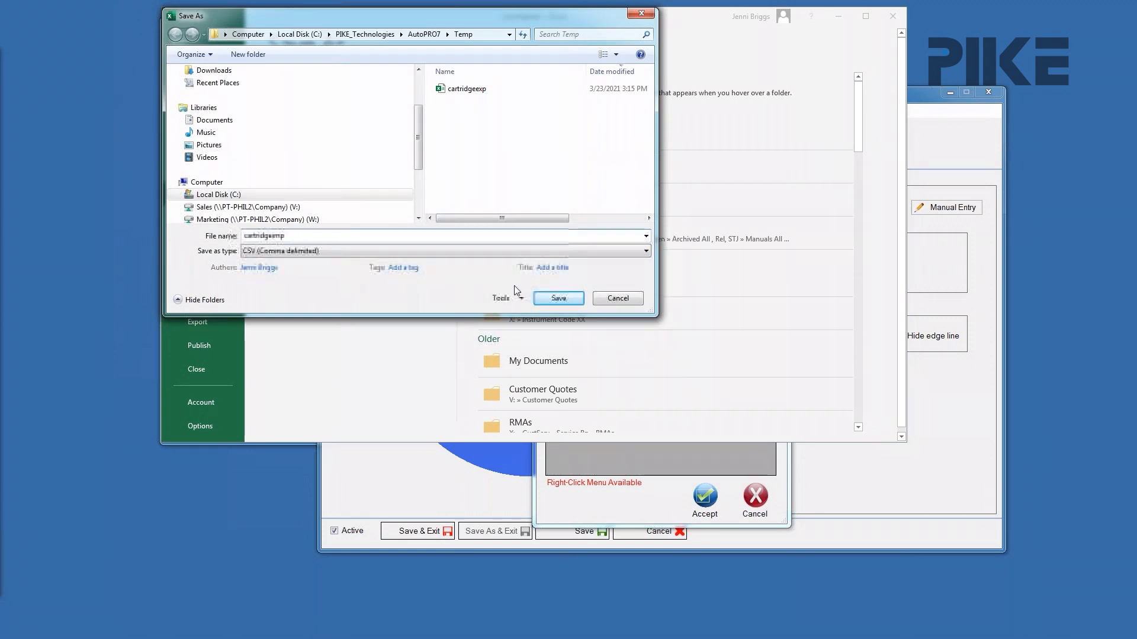
{"action": "left_click", "coordinate": [541, 298]}
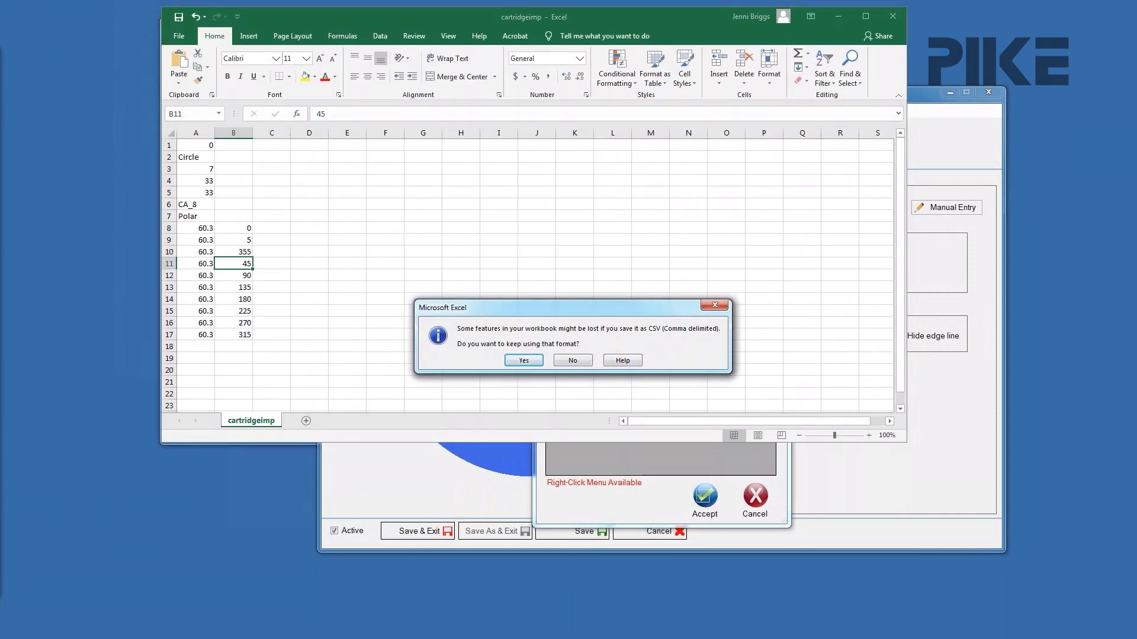
{"action": "left_click", "coordinate": [512, 359]}
{"action": "left_click", "coordinate": [896, 19]}
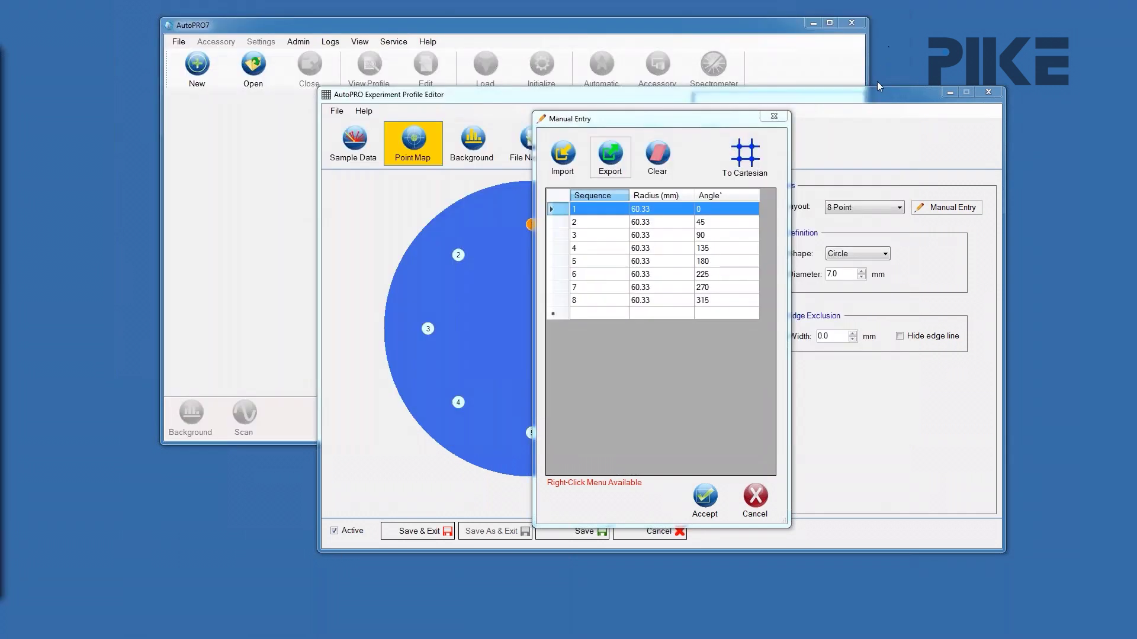
Import the comma-delimited cartridgeimp file from the Temp folder into the manual entry table in AutoPRO7.
{"action": "left_click", "coordinate": [556, 163]}
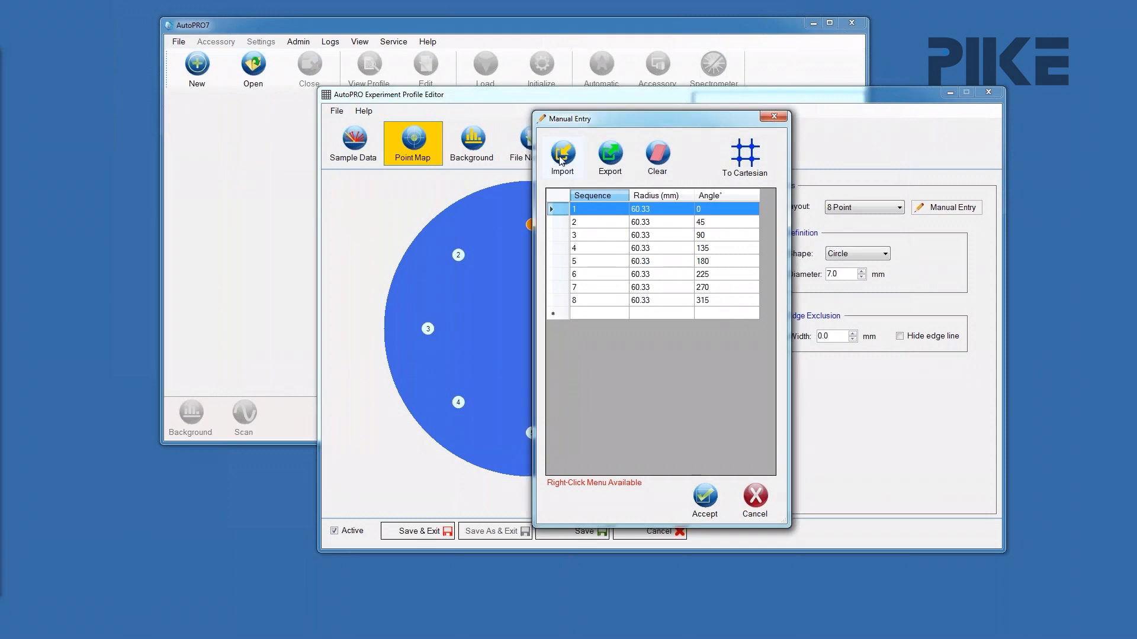
{"action": "left_click", "coordinate": [704, 350]}
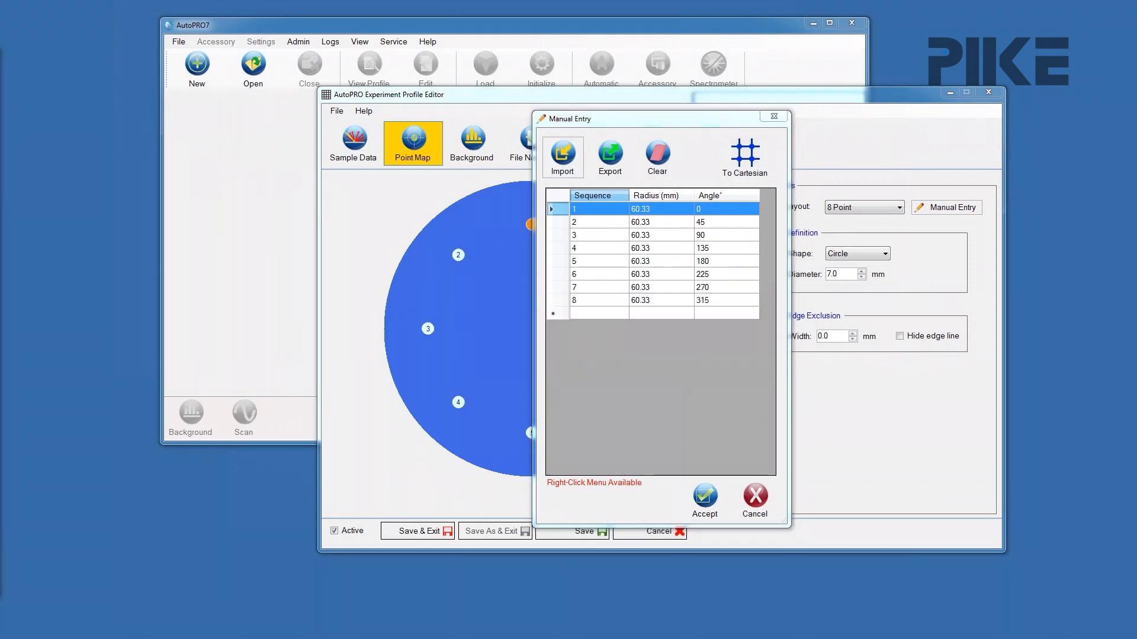
{"action": "left_click", "coordinate": [517, 191]}
{"action": "left_click", "coordinate": [706, 331]}
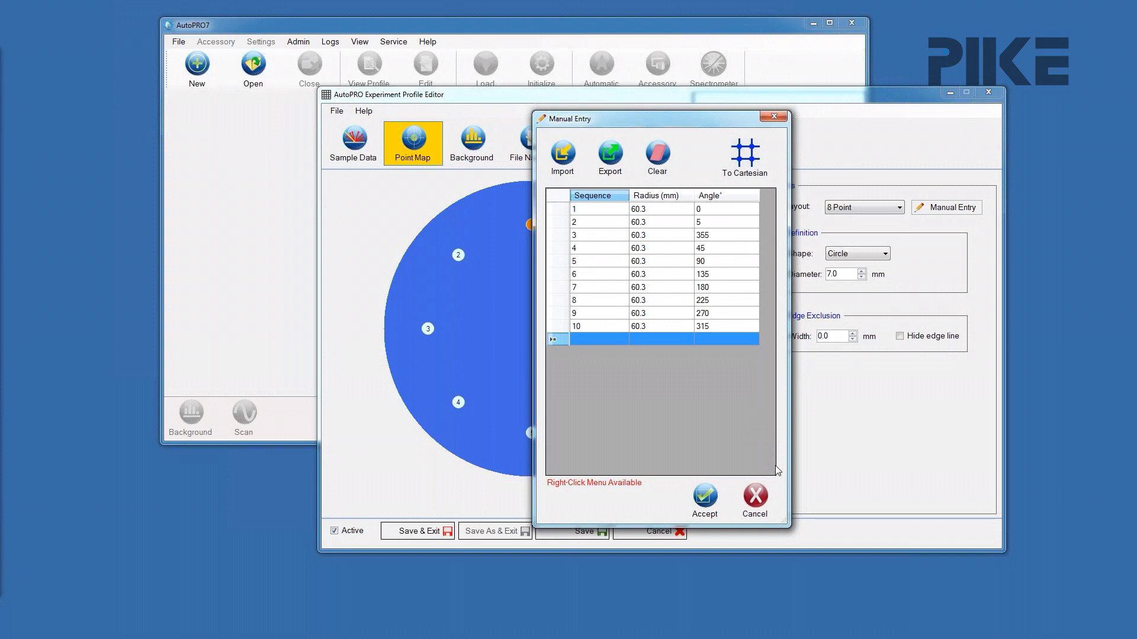
Accept the imported points, add the configuration to the Point Layout list as 10point, and save and exit the profile.
{"action": "left_click", "coordinate": [702, 500]}
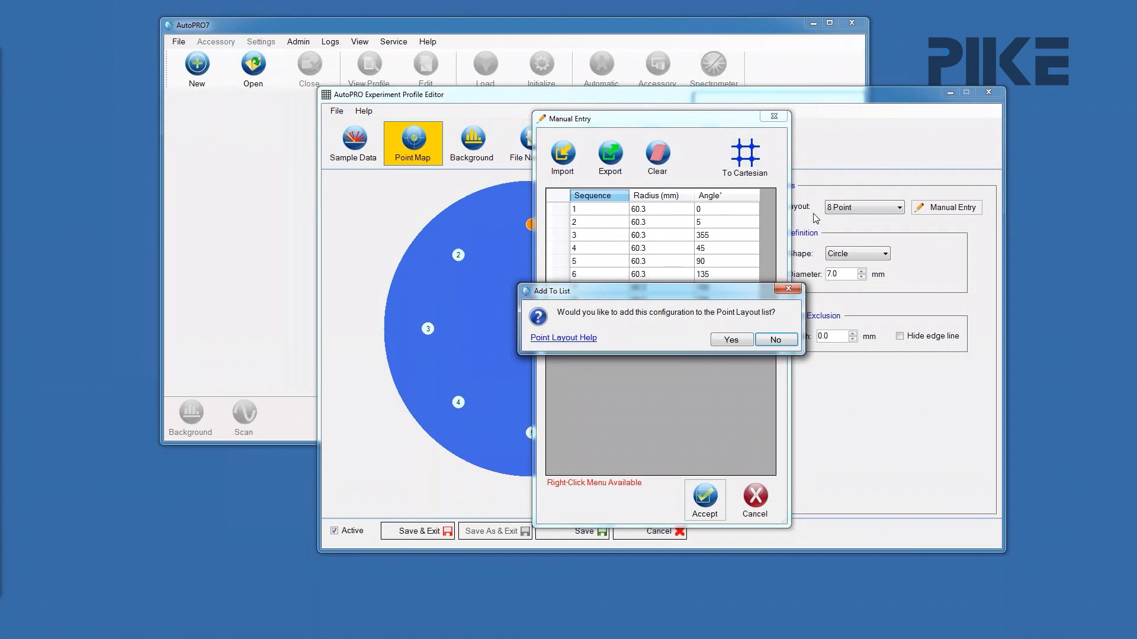
{"action": "left_click", "coordinate": [733, 342]}
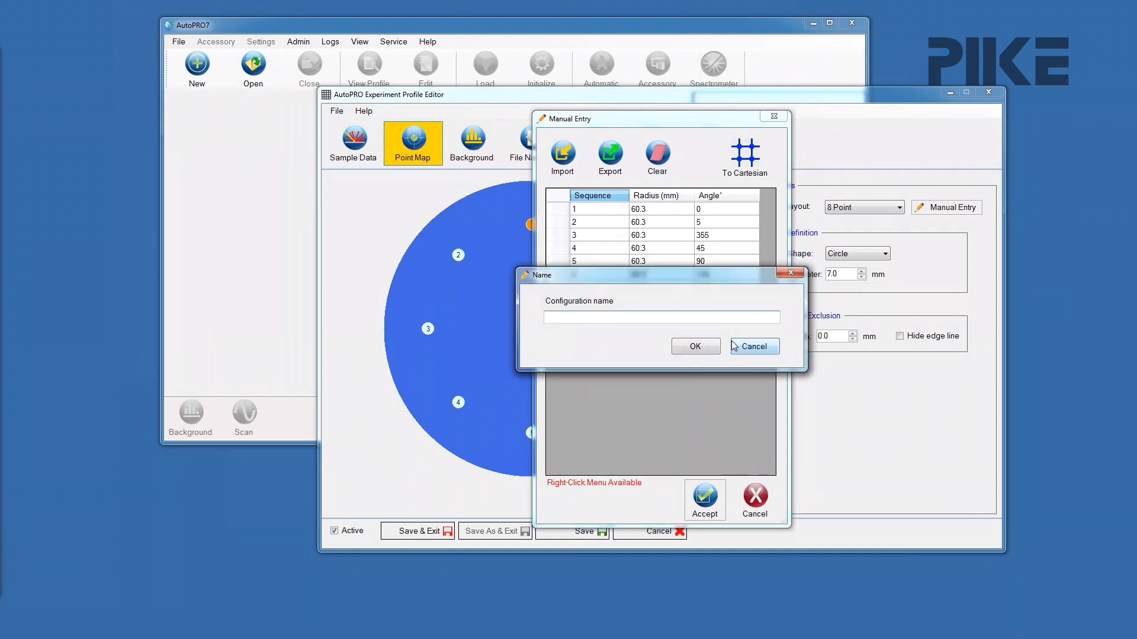
{"action": "type", "text": "8"}
{"action": "type", "text": "10point"}
{"action": "left_click", "coordinate": [697, 348]}
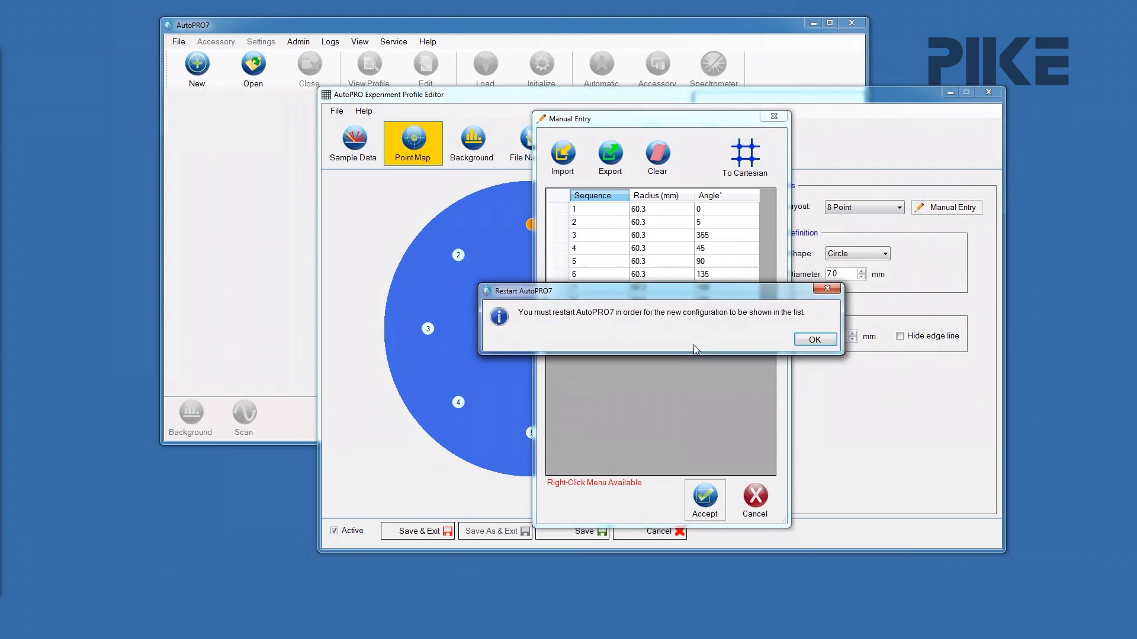
{"action": "left_click", "coordinate": [814, 341]}
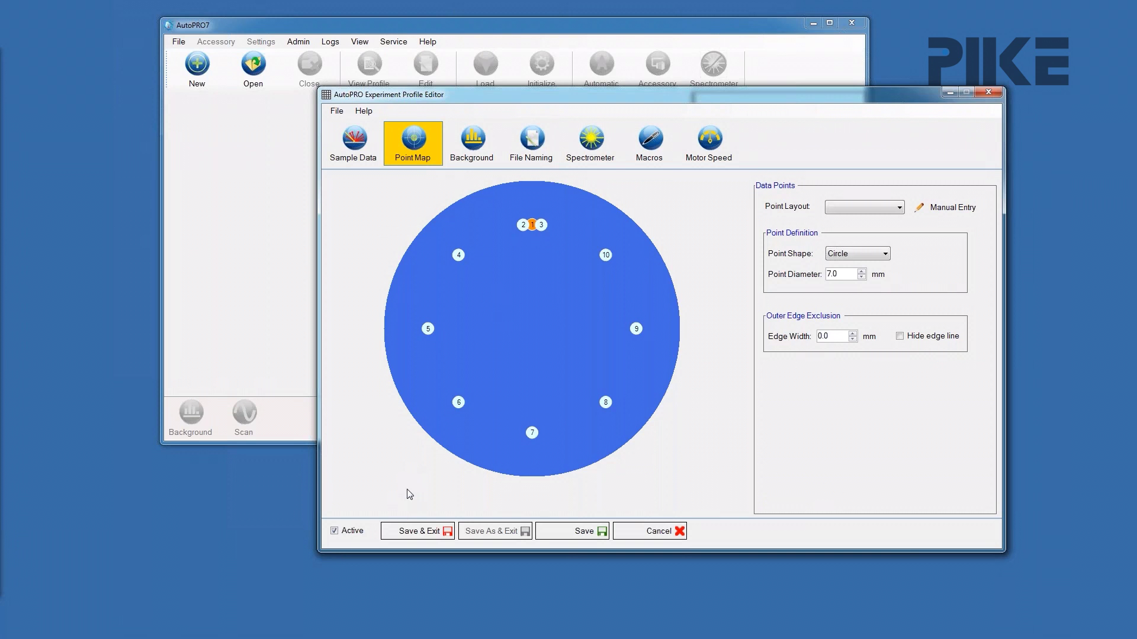
{"action": "left_click", "coordinate": [417, 531]}
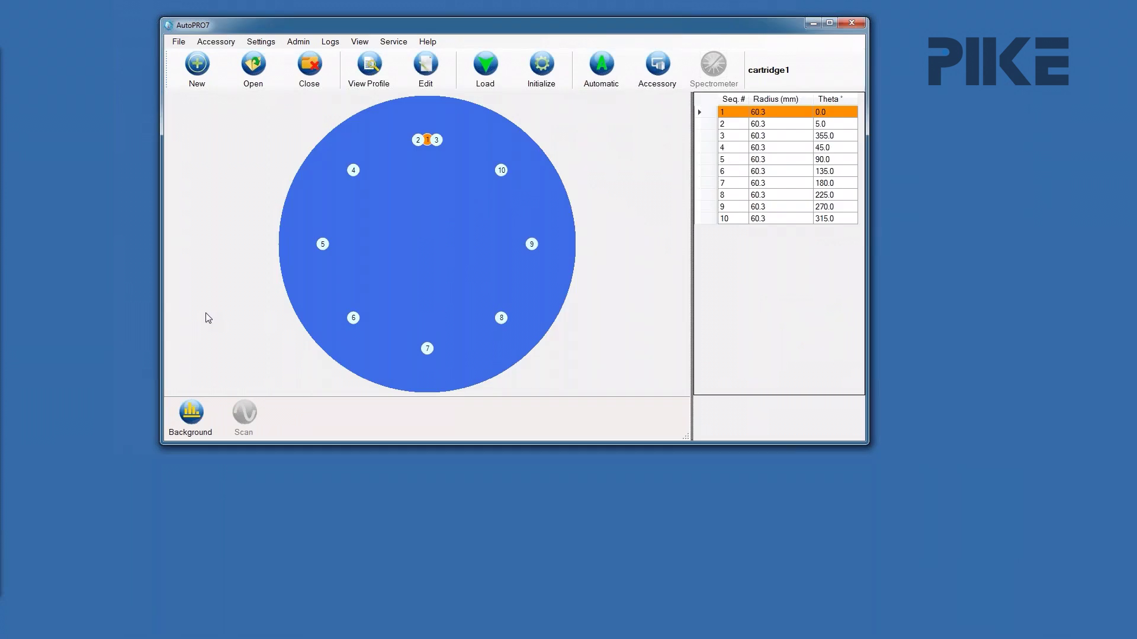